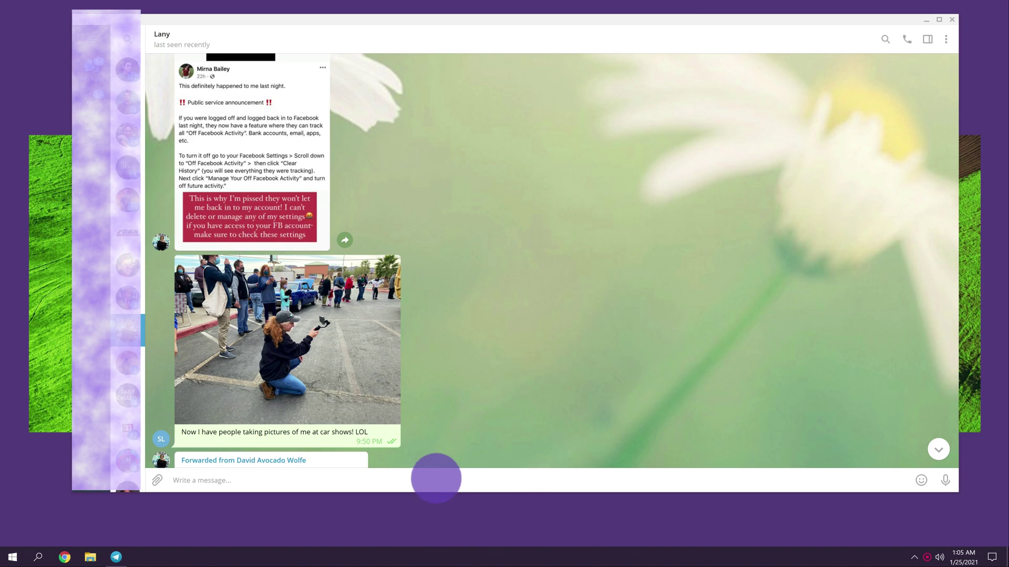
# Step: Paste the copied greeting 'Happy Happy Monday!' with its emoji into the message box
pyautogui.click(435, 478)
pyautogui.rightClick(436, 479)
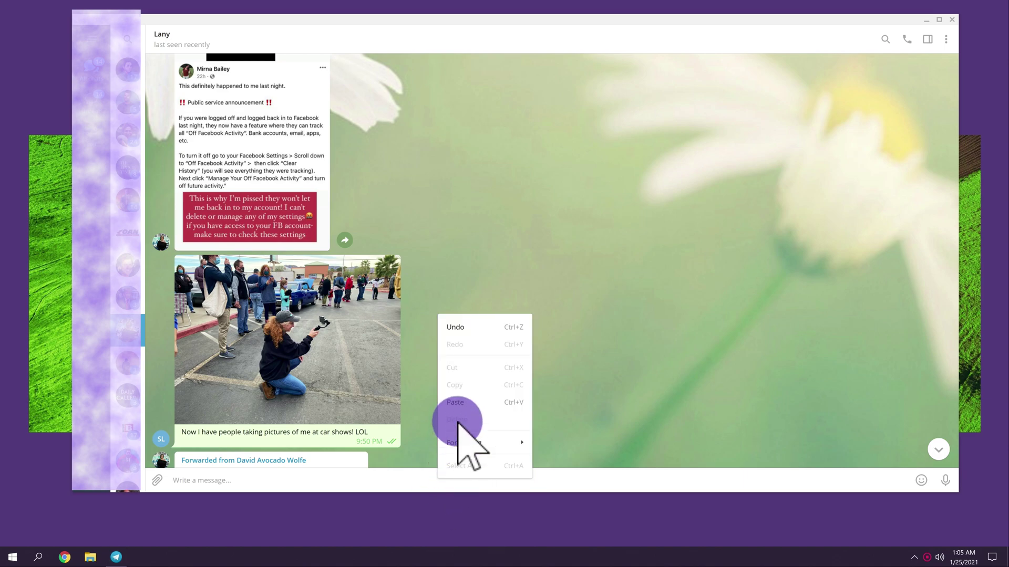
pyautogui.click(465, 402)
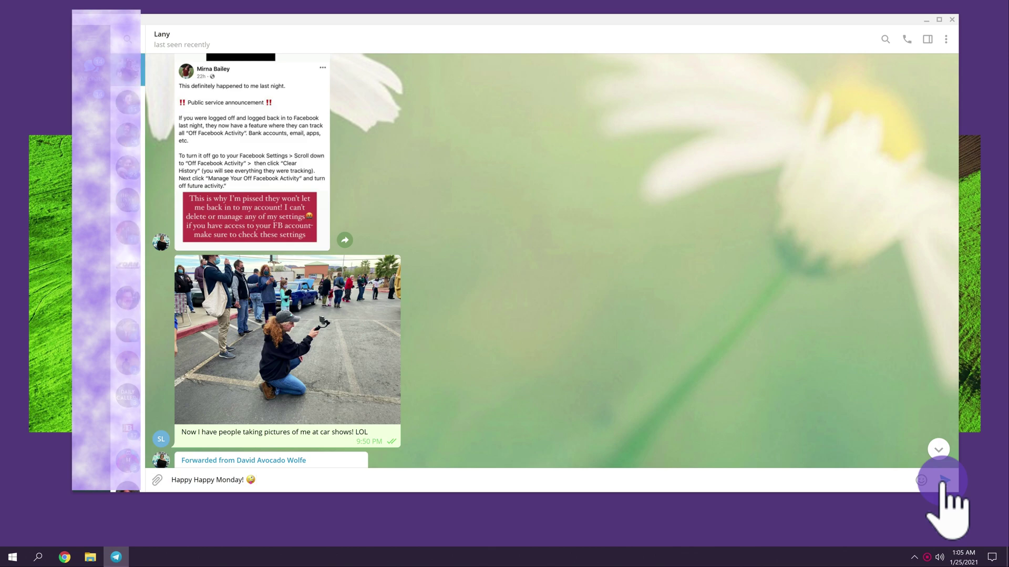
# Step: Check the send options, then dock the emoji panel beside the chat
pyautogui.rightClick(943, 483)
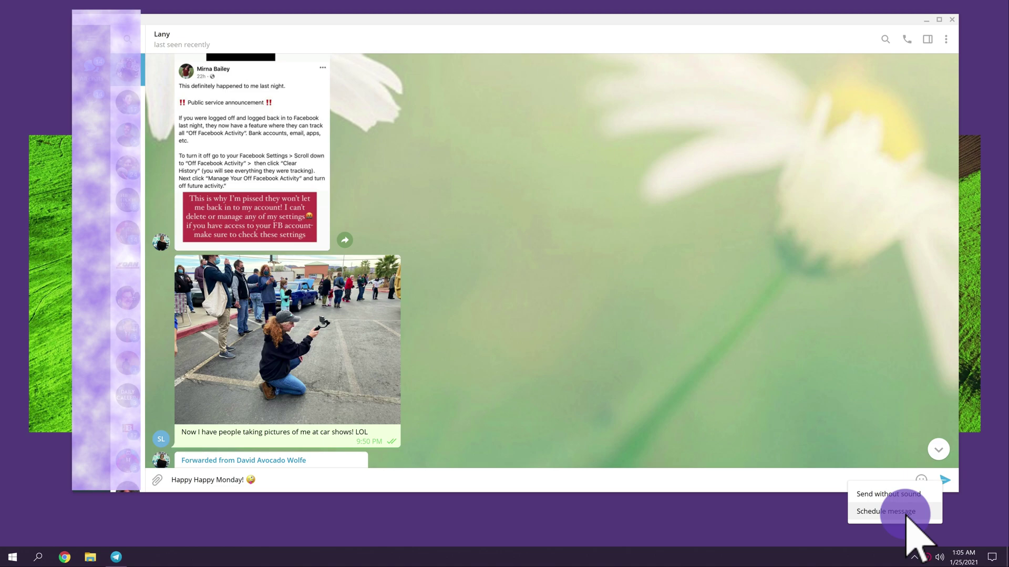
pyautogui.click(835, 485)
pyautogui.moveTo(921, 480)
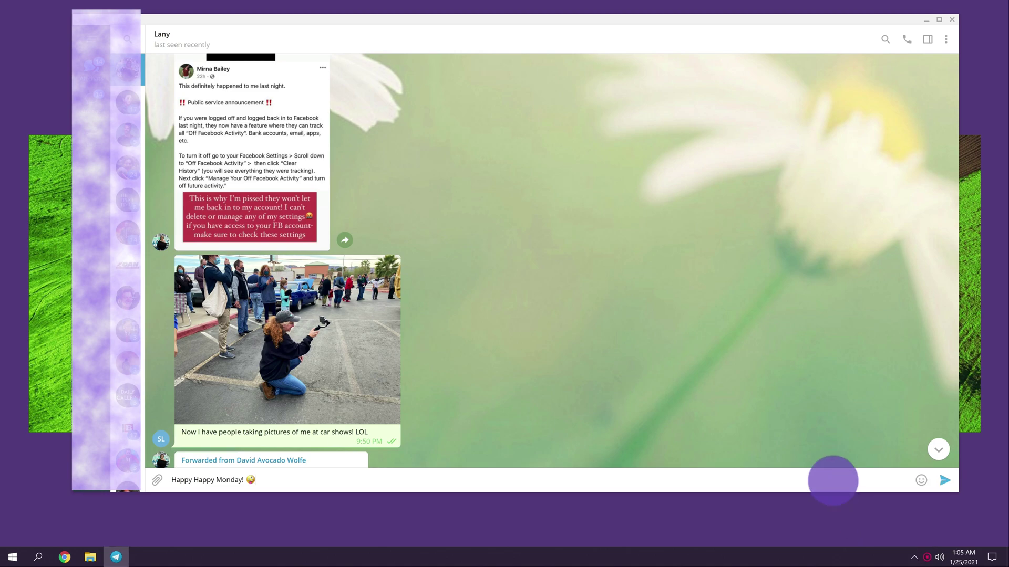
pyautogui.click(921, 482)
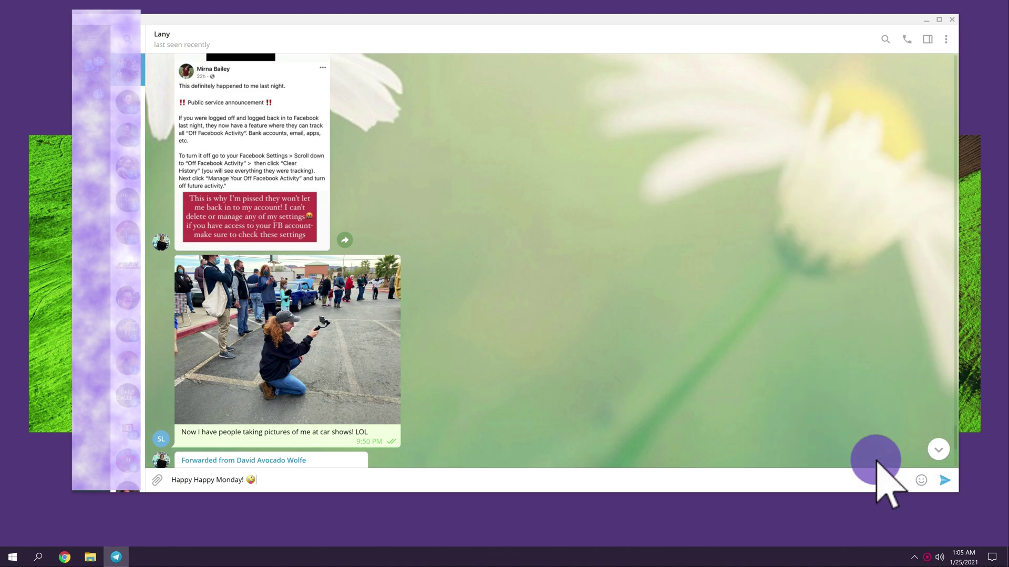
pyautogui.click(919, 482)
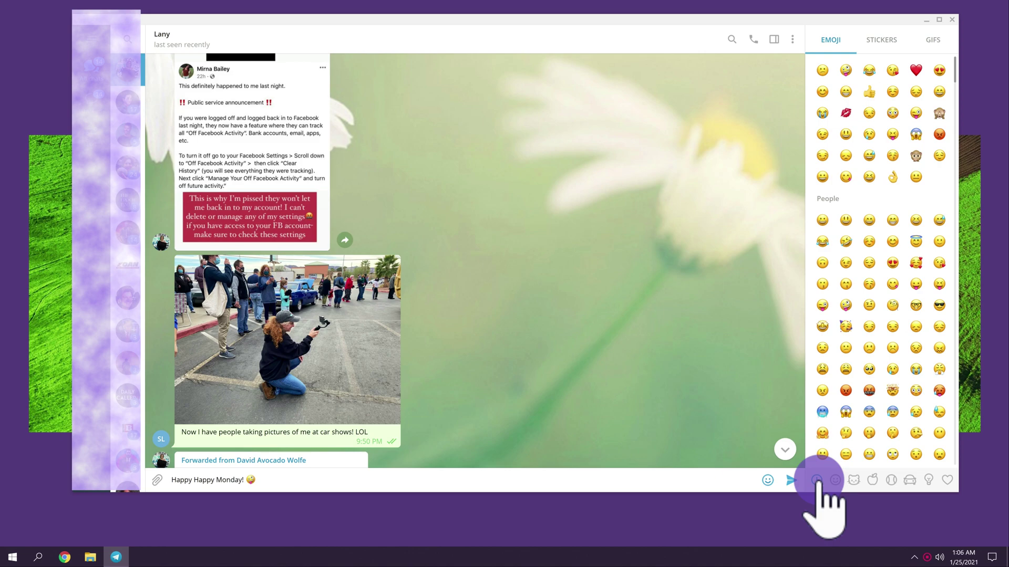
# Step: Choose Schedule message for the draft and bring up its calendar date picker
pyautogui.rightClick(791, 480)
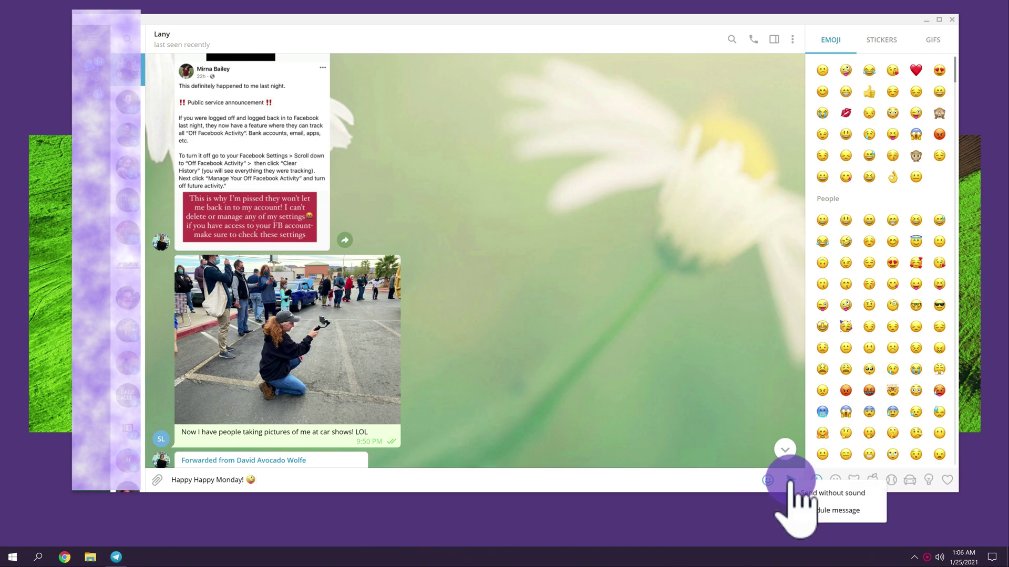
pyautogui.click(812, 511)
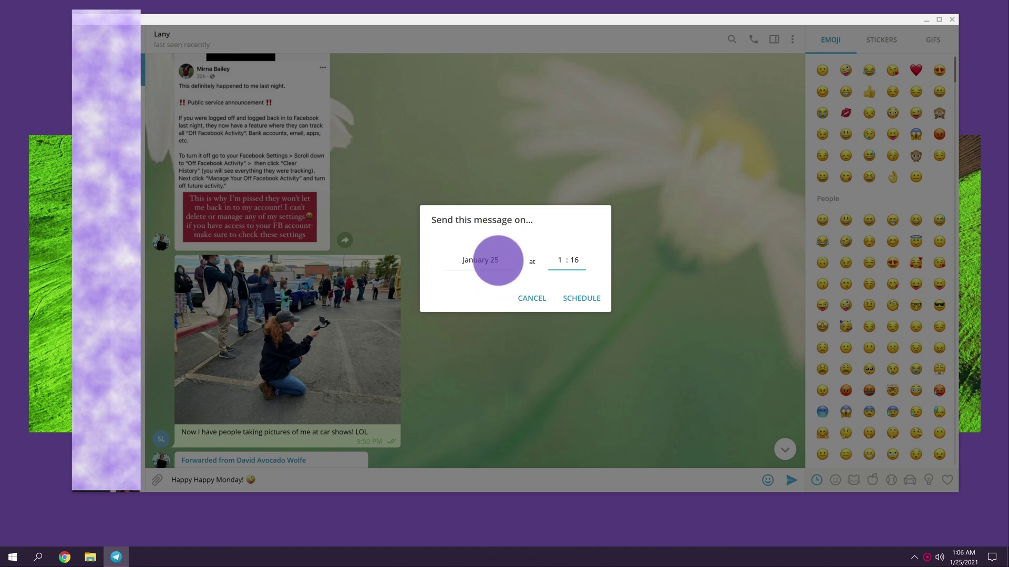
pyautogui.click(497, 260)
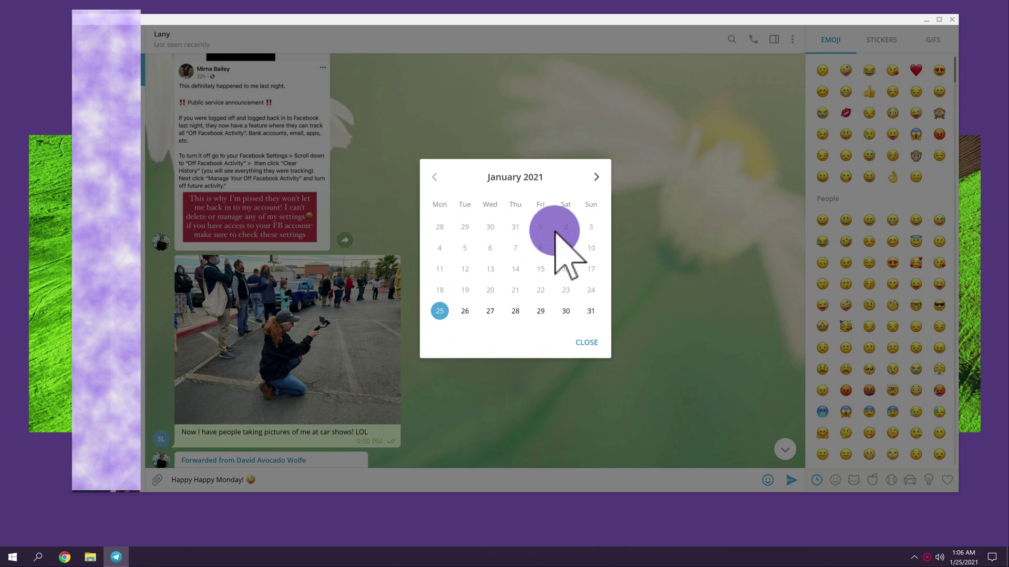
# Step: Browse the months and pick January 25, 2021 as the send date
pyautogui.click(597, 178)
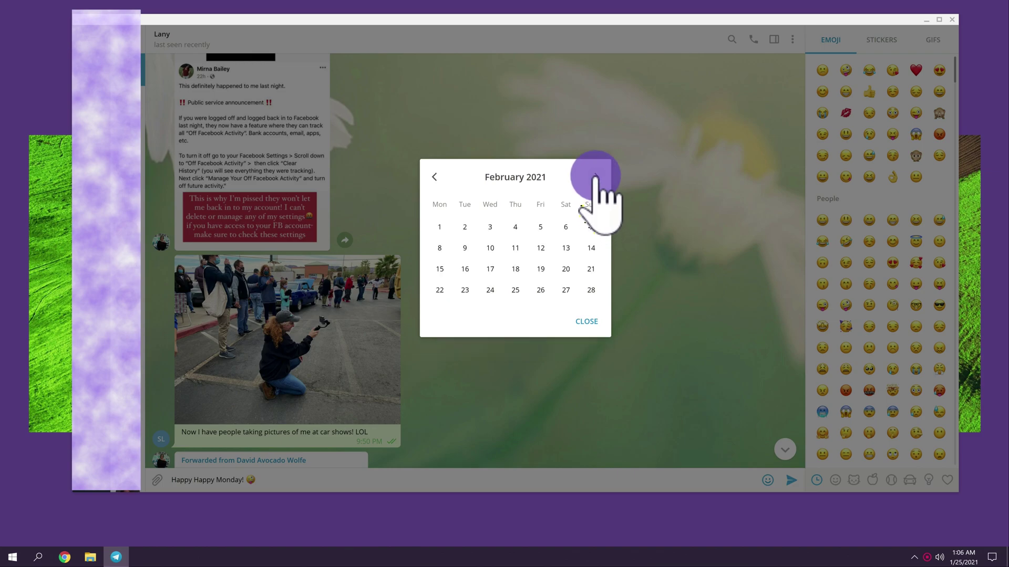
pyautogui.click(434, 178)
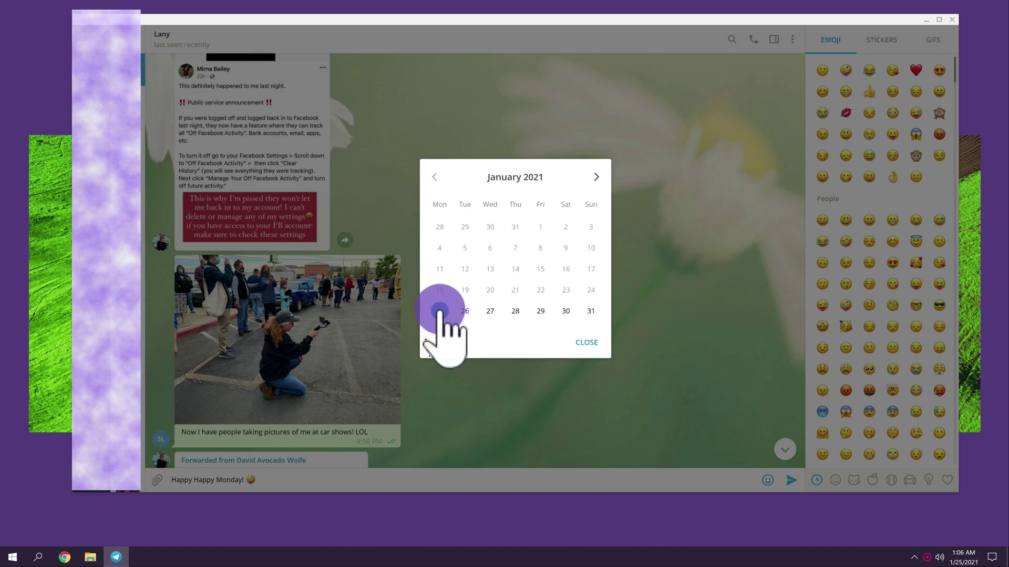
pyautogui.click(584, 342)
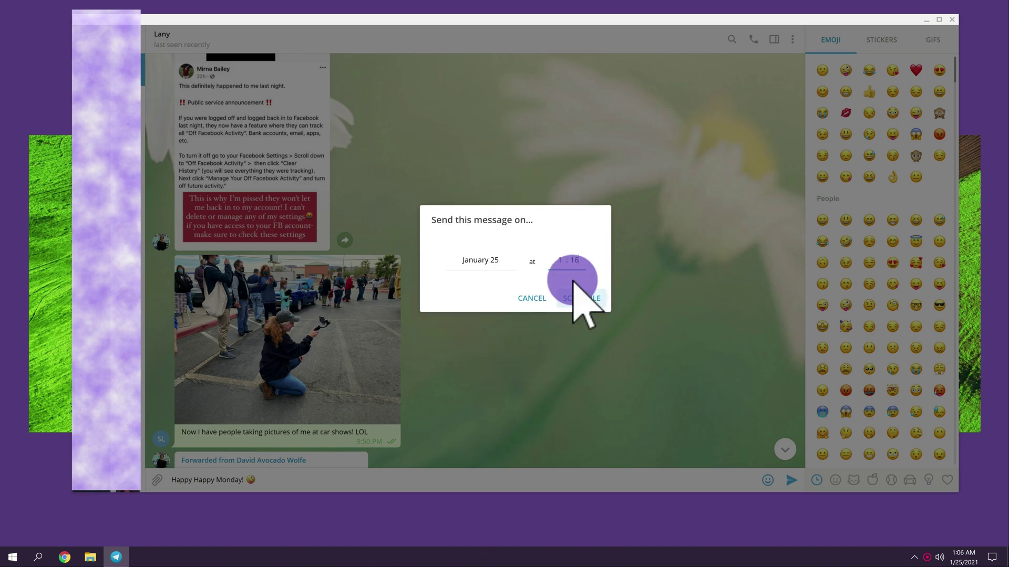
# Step: Set the send time to 9:15 and schedule the greeting so it lists in Scheduled Messages
pyautogui.click(560, 259)
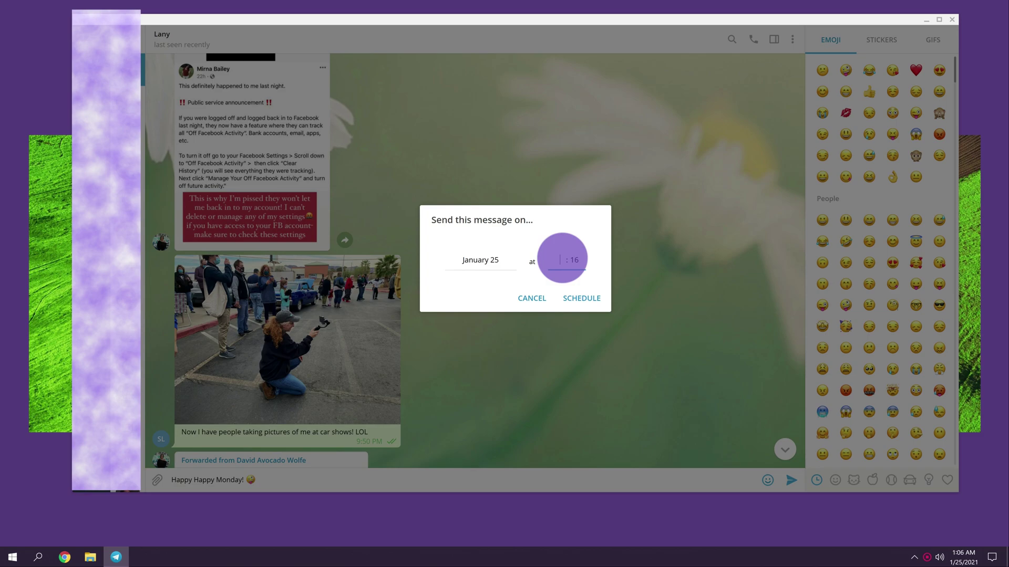
pyautogui.write('9')
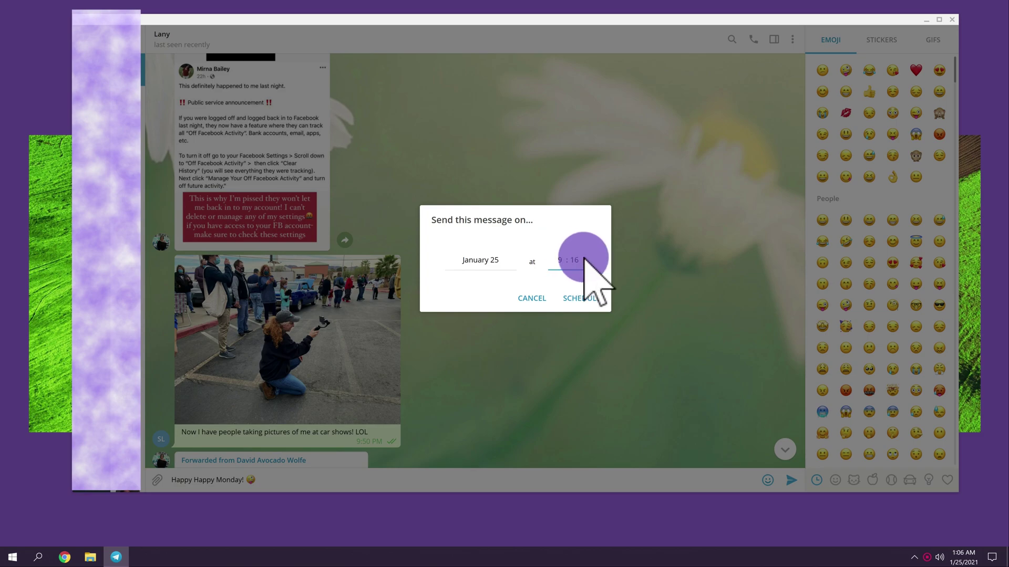
pyautogui.click(577, 259)
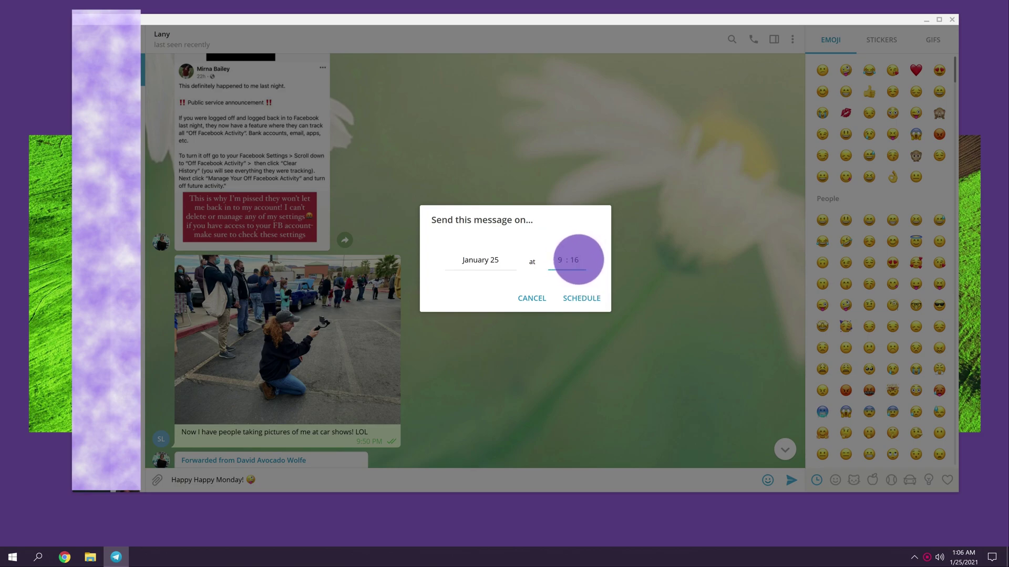
pyautogui.press('BackSpace')
pyautogui.press('BackSpace')
pyautogui.write('5')
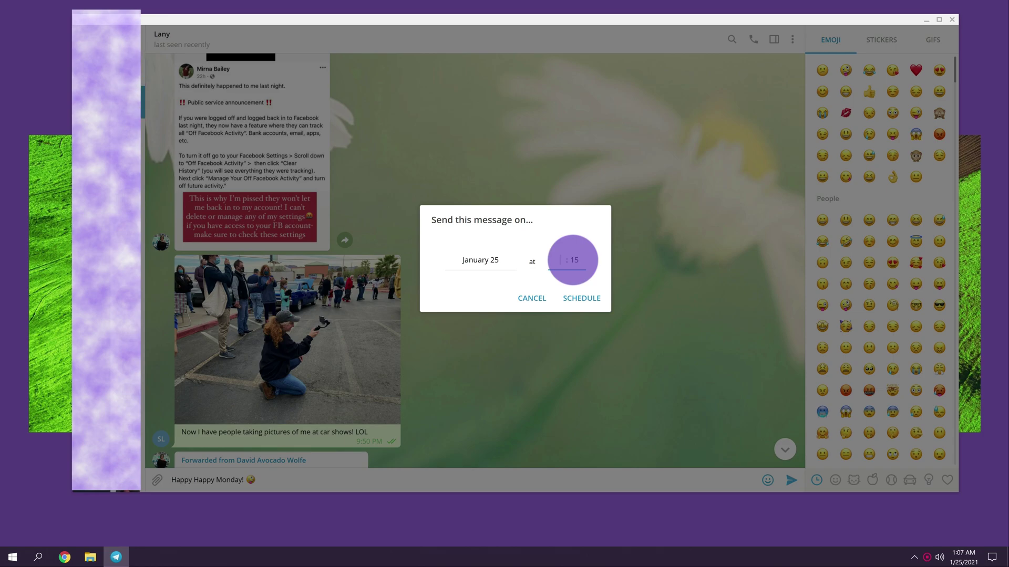
pyautogui.write('14')
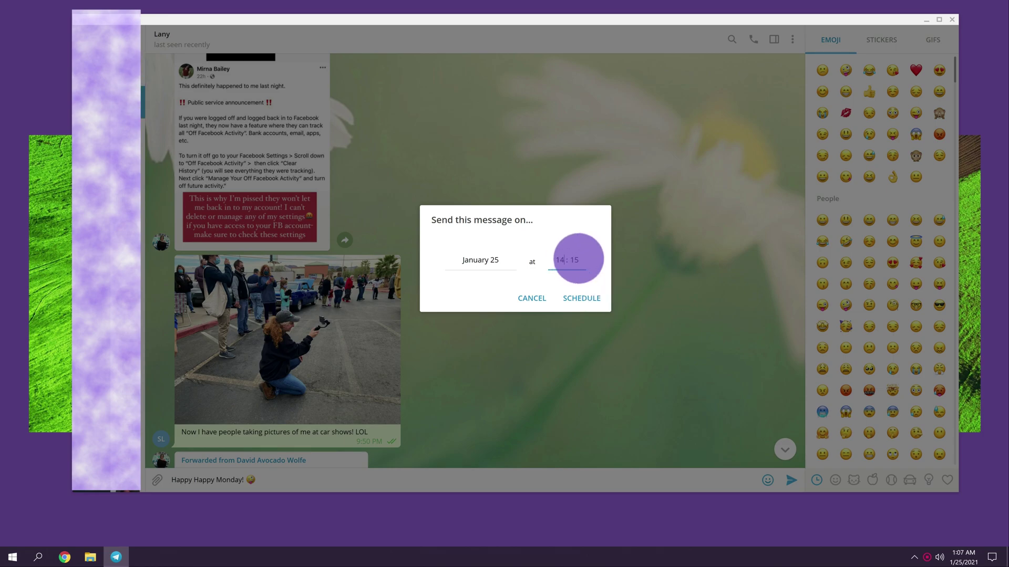
pyautogui.press('BackSpace')
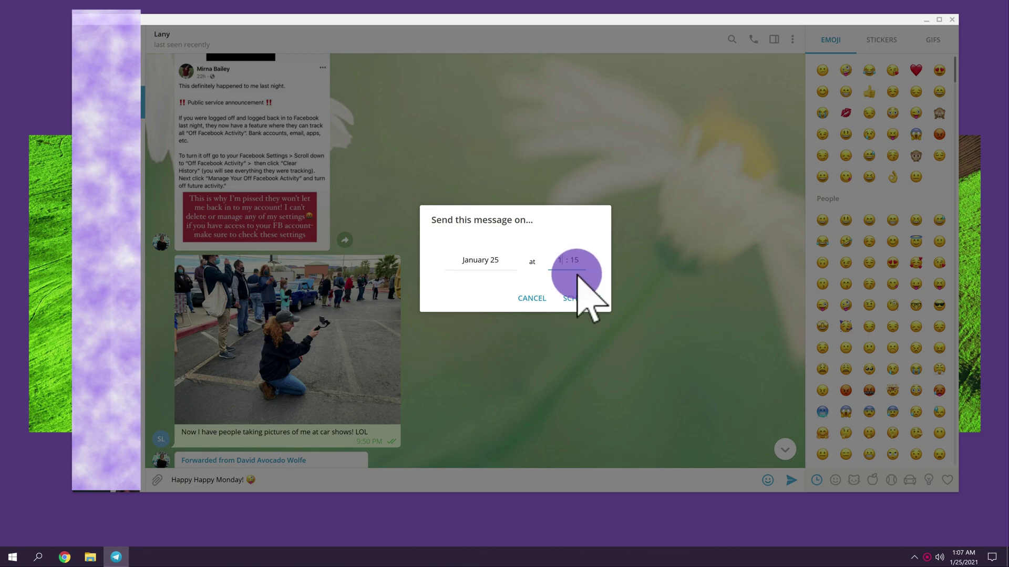
pyautogui.write('9')
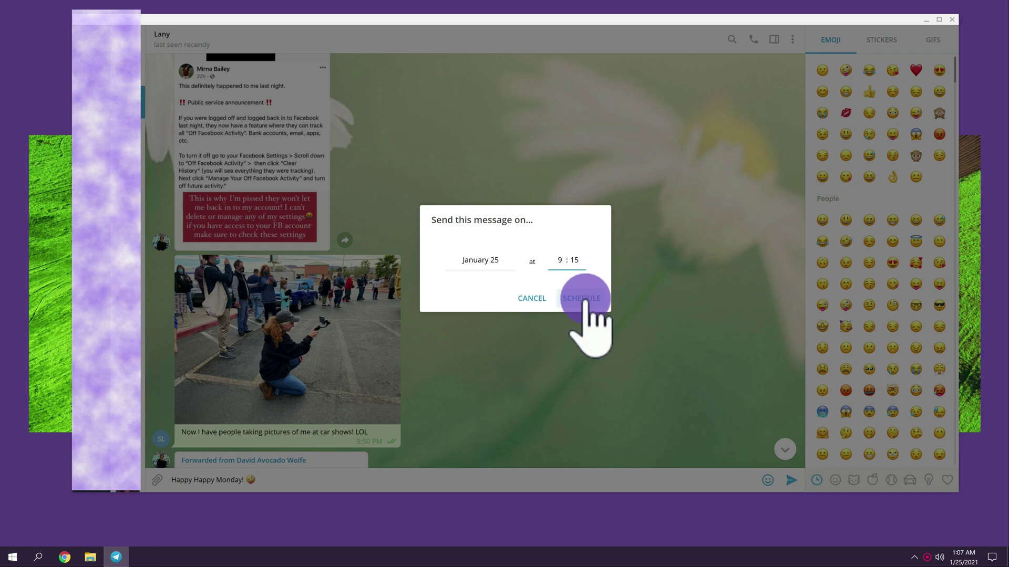
pyautogui.click(583, 300)
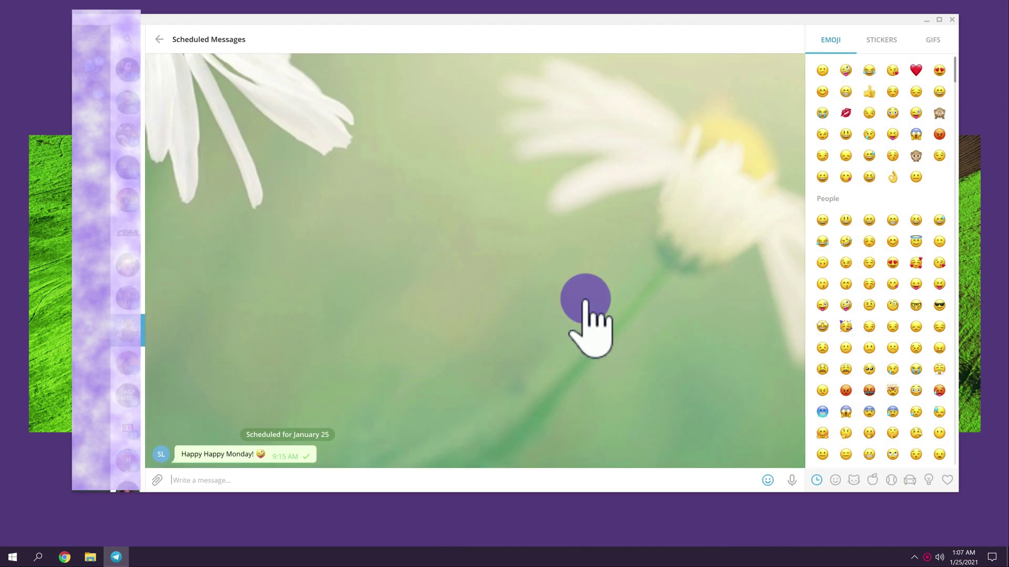